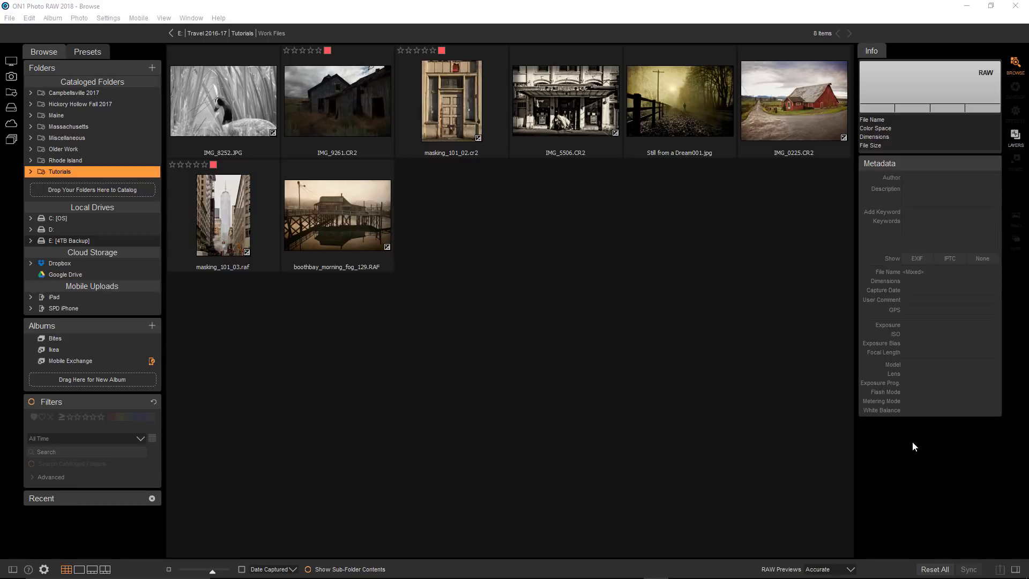
Open IMG_9261.CR2 in Effects and add a Tone Enhancer filter
click(325, 112)
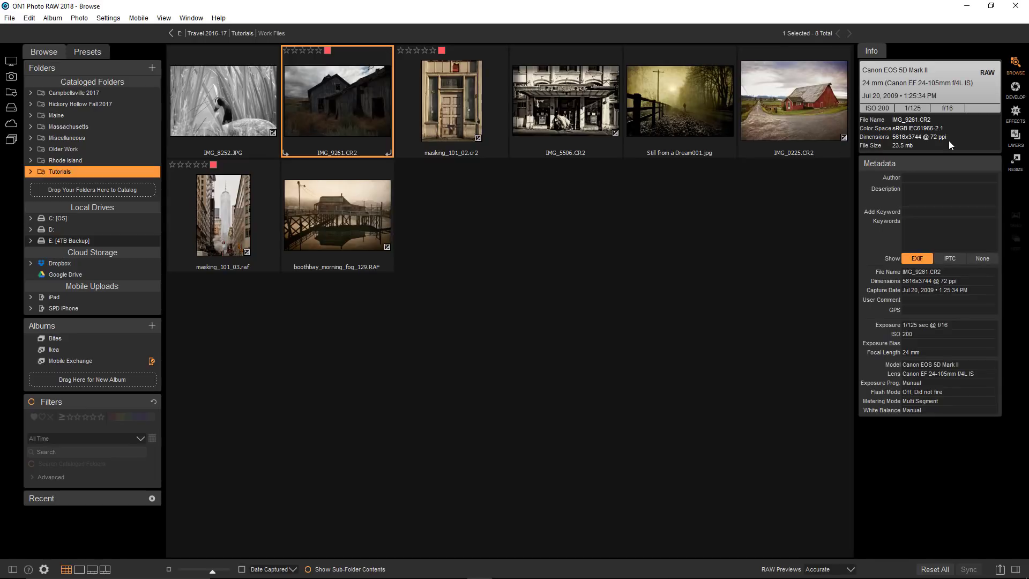
click(1015, 114)
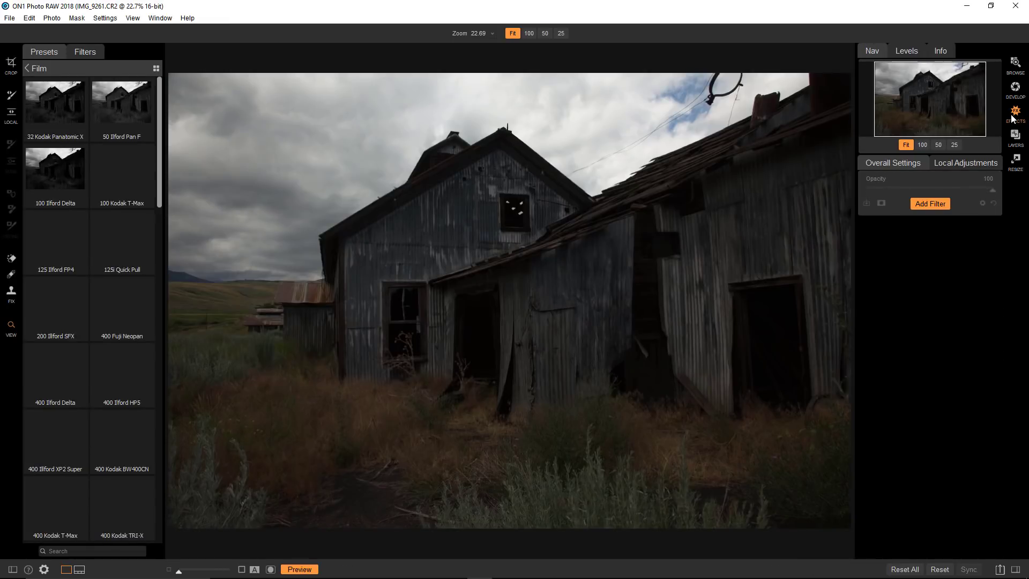
click(936, 204)
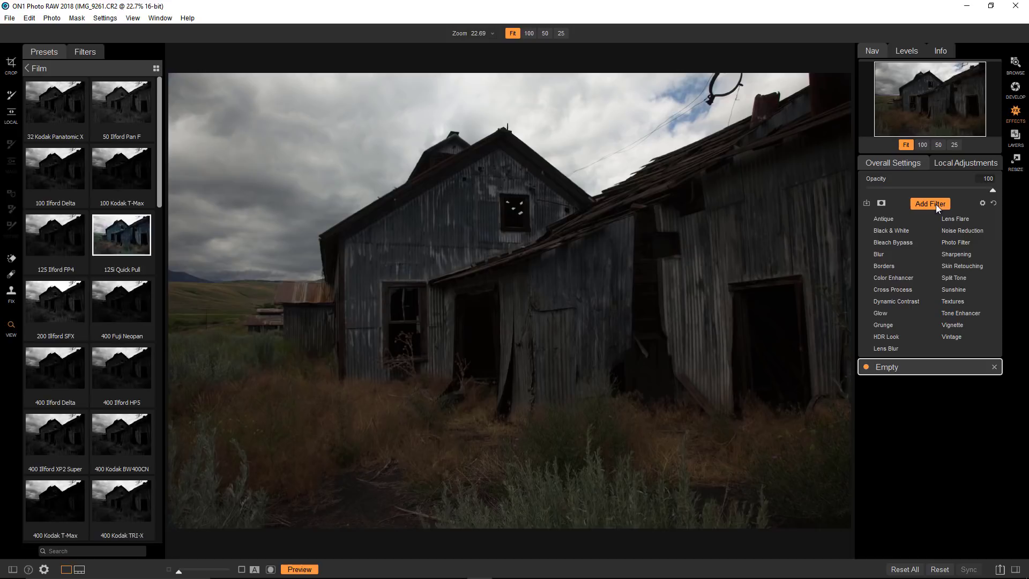
click(955, 313)
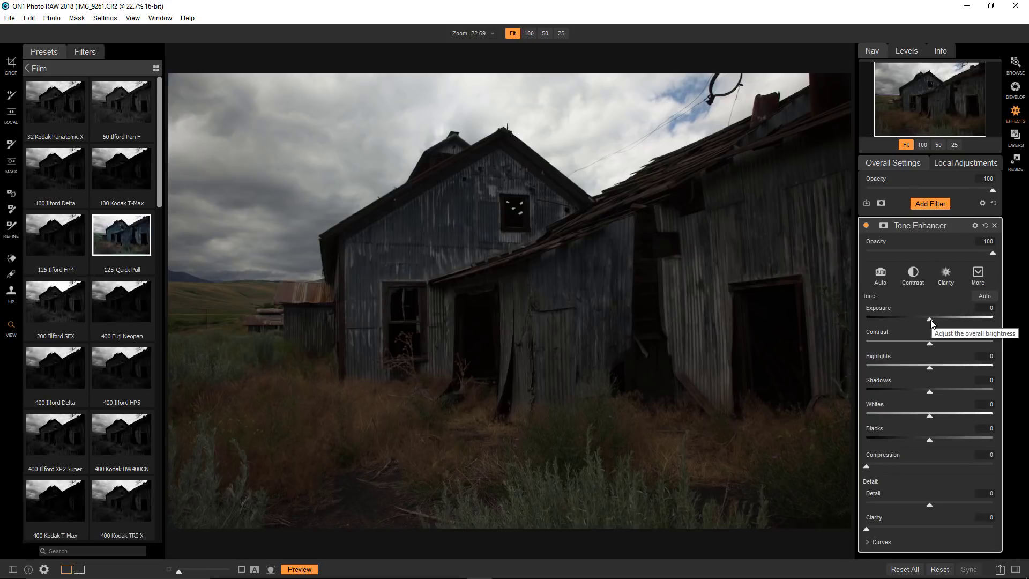
Set Tone Enhancer Exposure 1.1, Highlights -16, Shadows 32 and Whites 16
drag(931, 319, 944, 320)
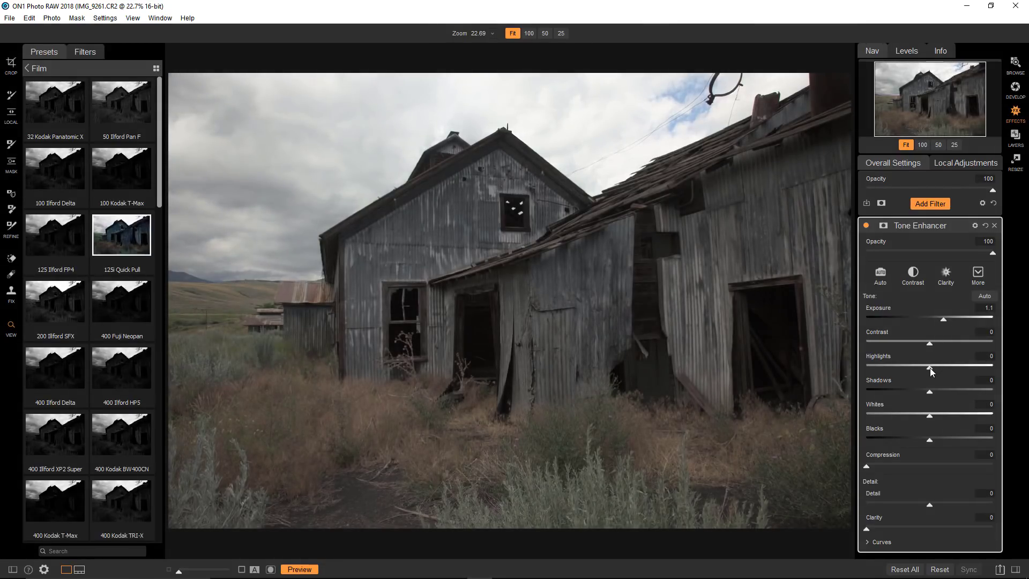
drag(948, 368, 962, 368)
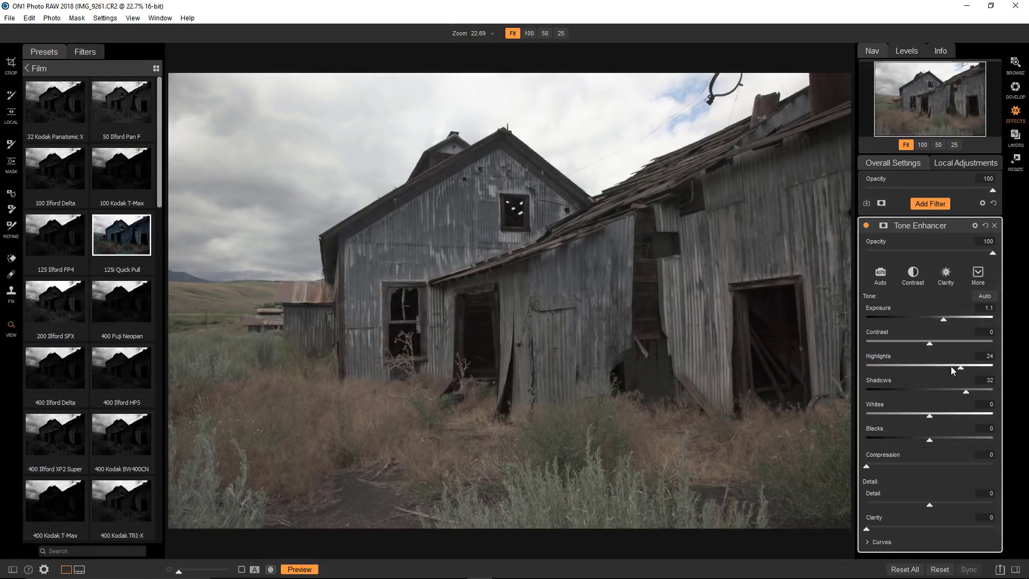
drag(953, 370, 909, 374)
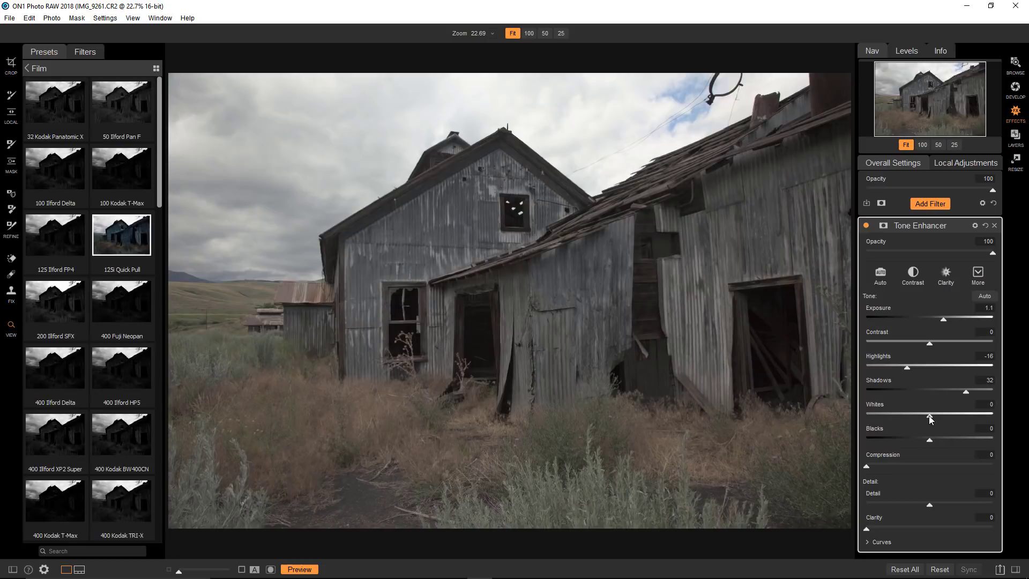
drag(929, 416, 947, 415)
Add a mask to the Tone Enhancer filter and invert it to solid black
click(884, 226)
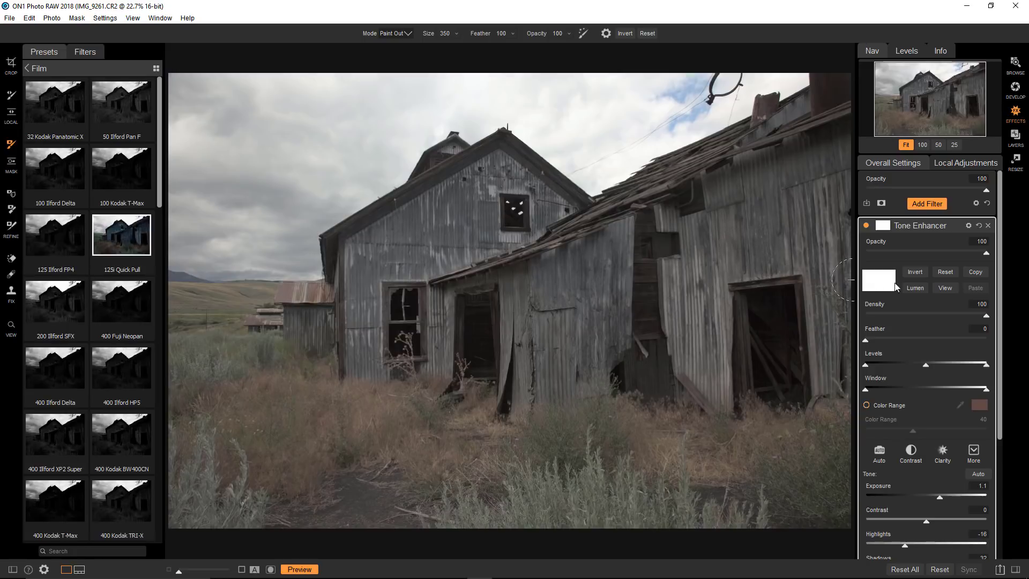
click(916, 272)
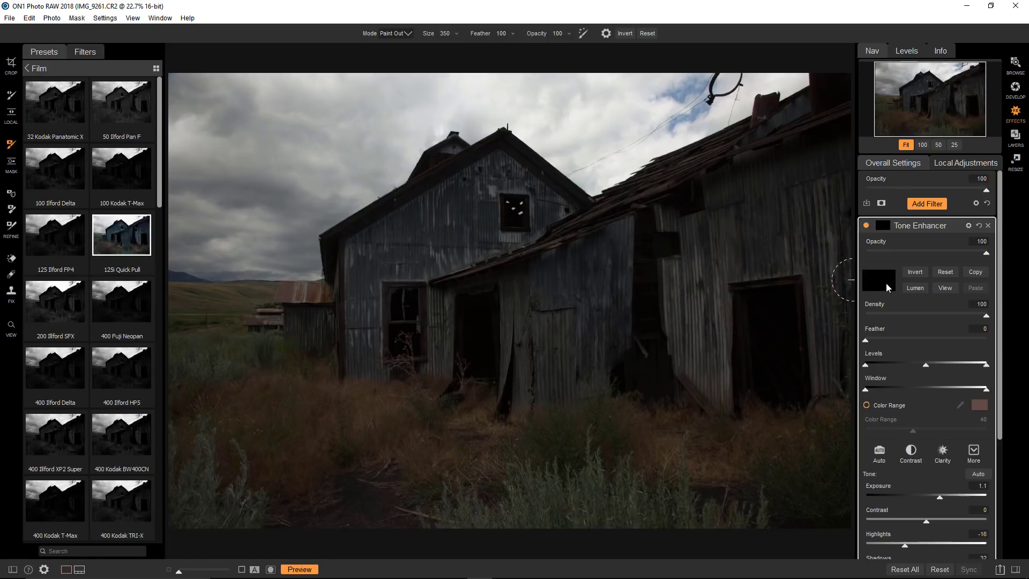
Open the door photo masking_101_02 in Effects and add a Dynamic Contrast filter
click(1016, 76)
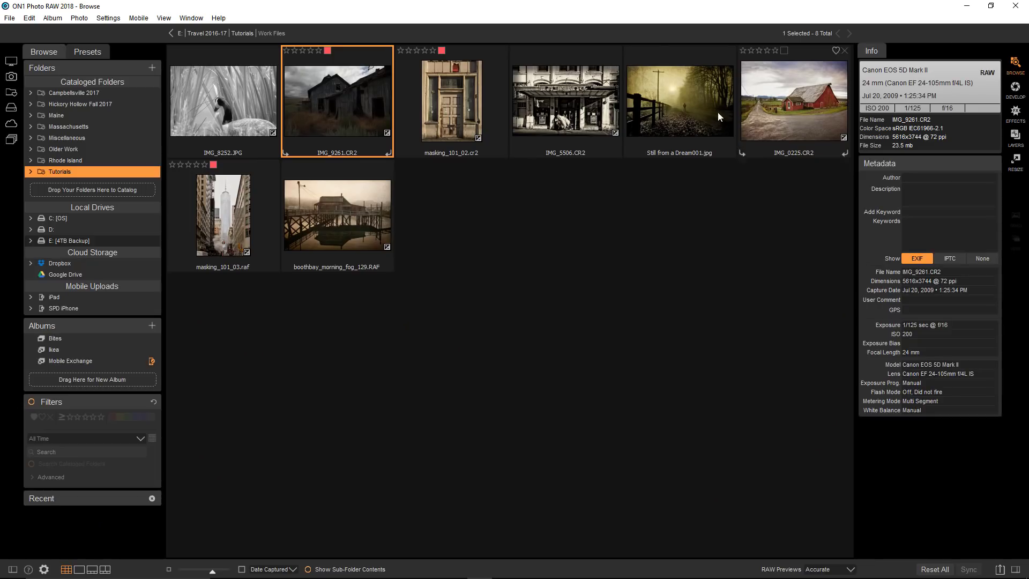
double_click(467, 109)
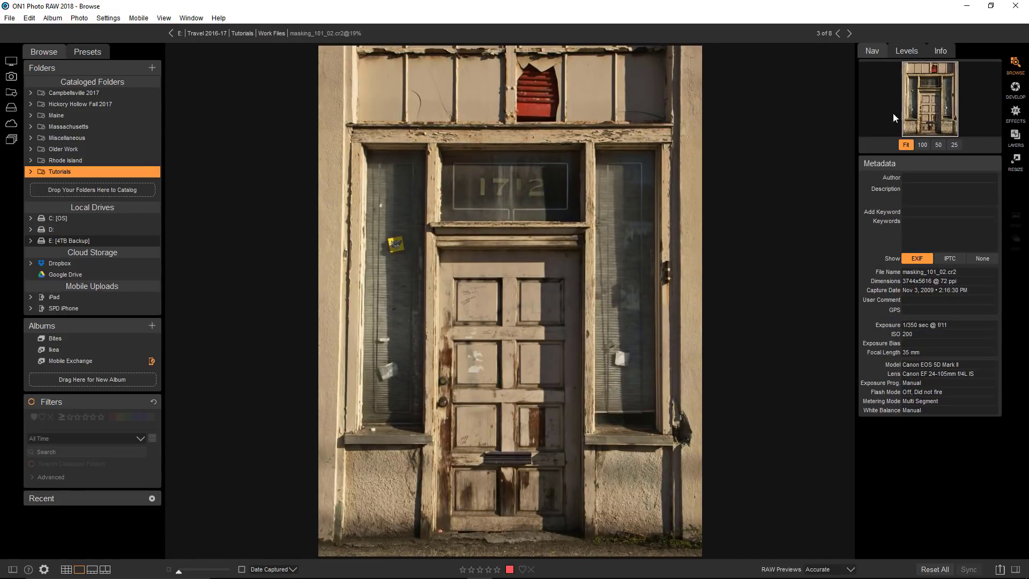
click(1016, 112)
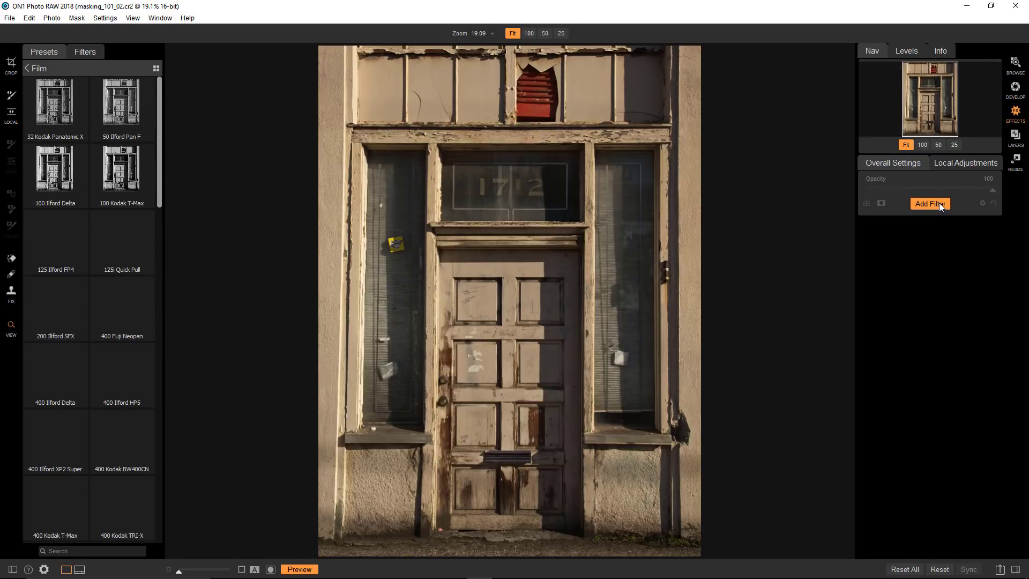
click(930, 204)
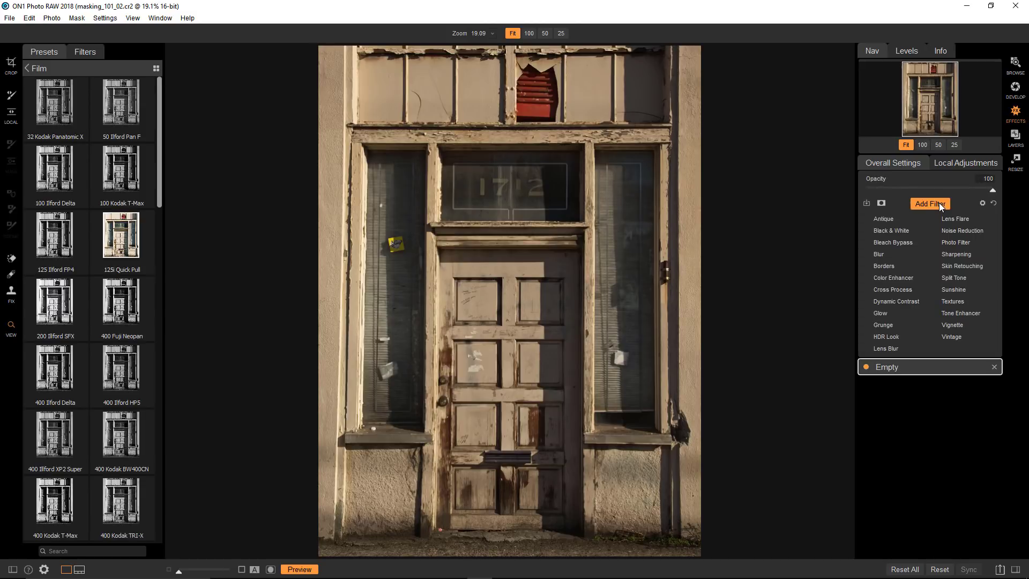
click(905, 305)
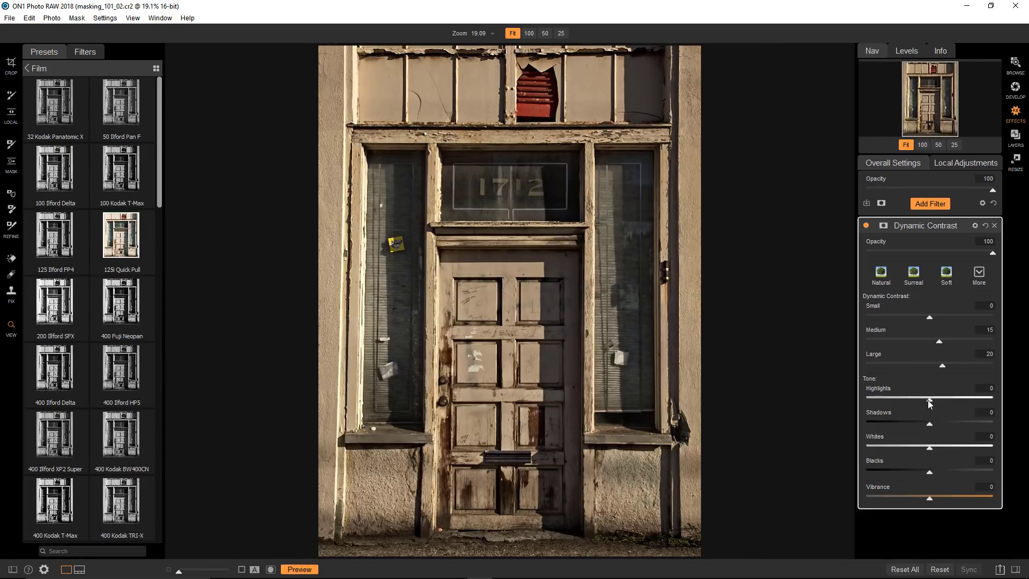
Set Dynamic Contrast Small, Medium and Large all to 100
drag(930, 318, 1000, 320)
drag(940, 341, 1014, 342)
drag(943, 366, 1009, 366)
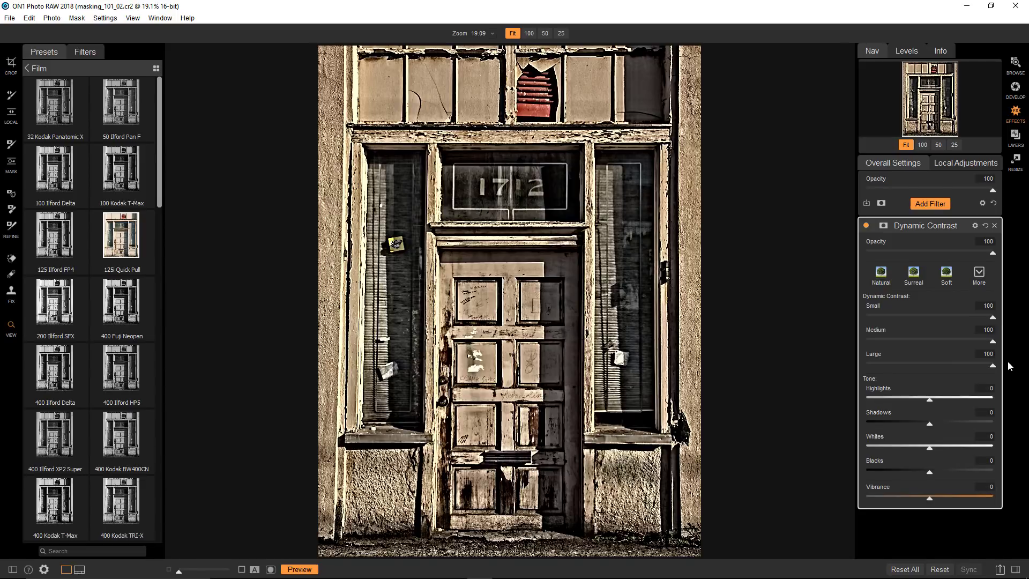
Add a mask to the Dynamic Contrast filter and invert it to solid black
click(884, 226)
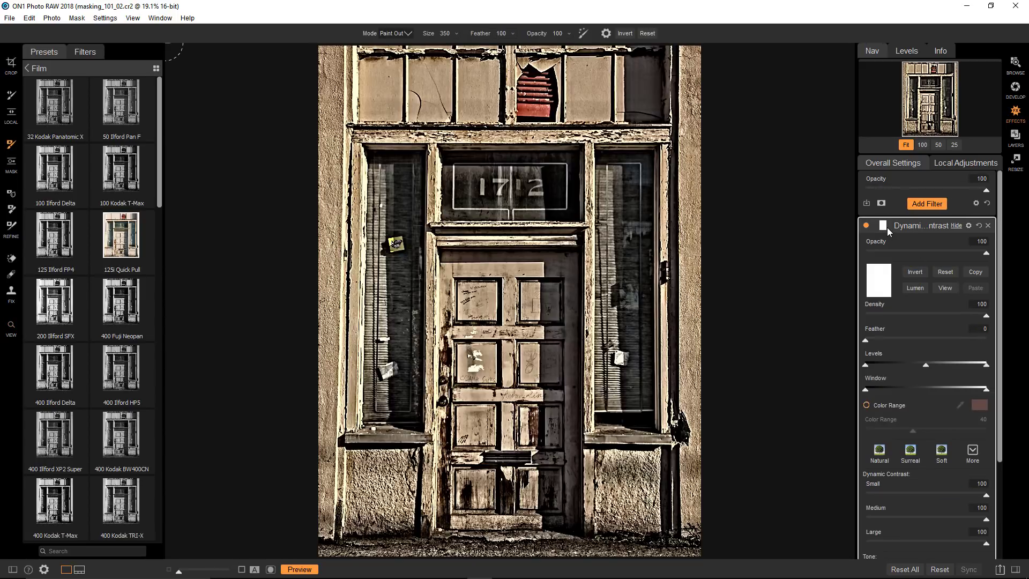
click(916, 274)
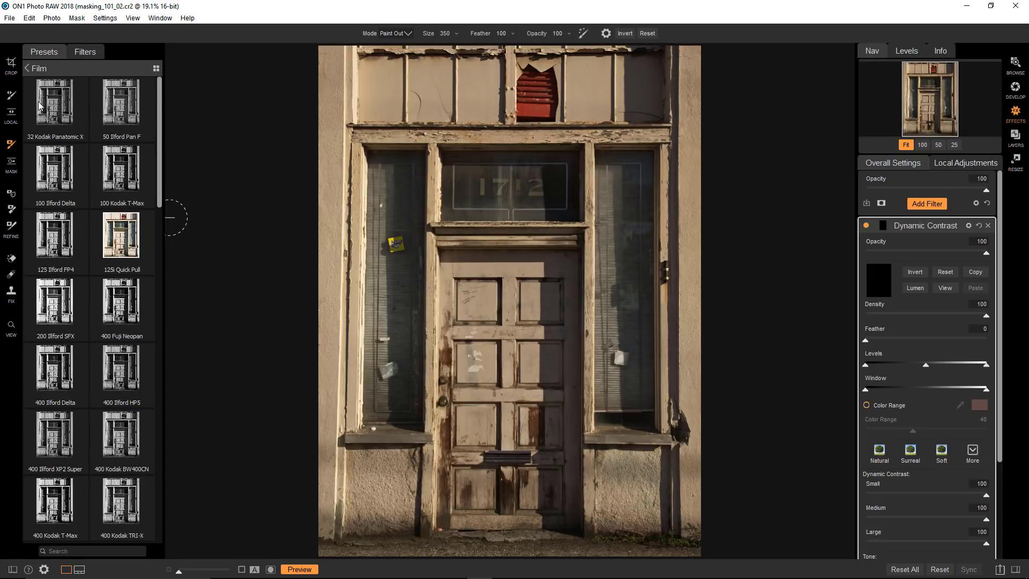
Set the brush to Paint In and paint contrast over the door's rails, panels and centre stile
click(409, 35)
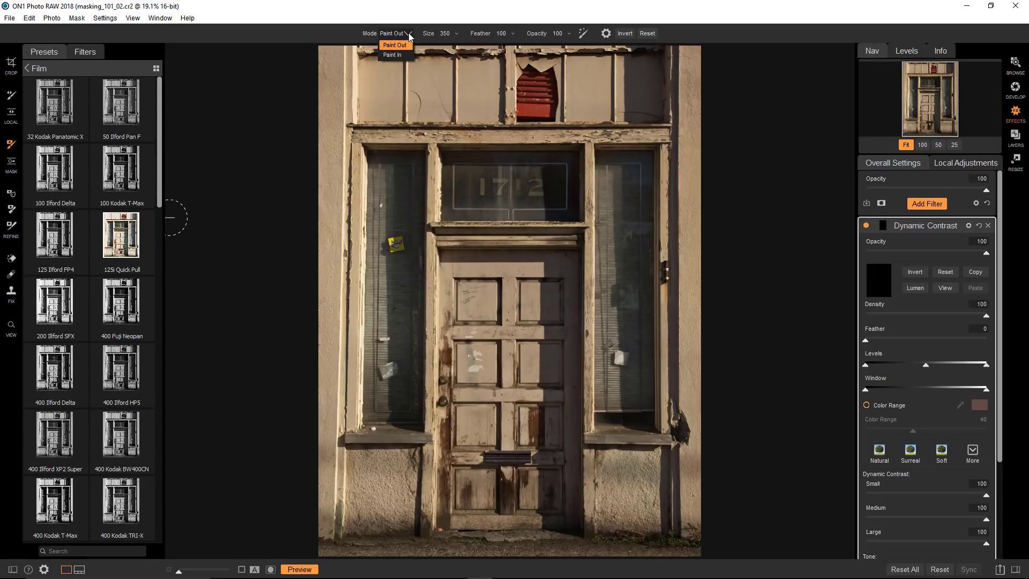
click(402, 55)
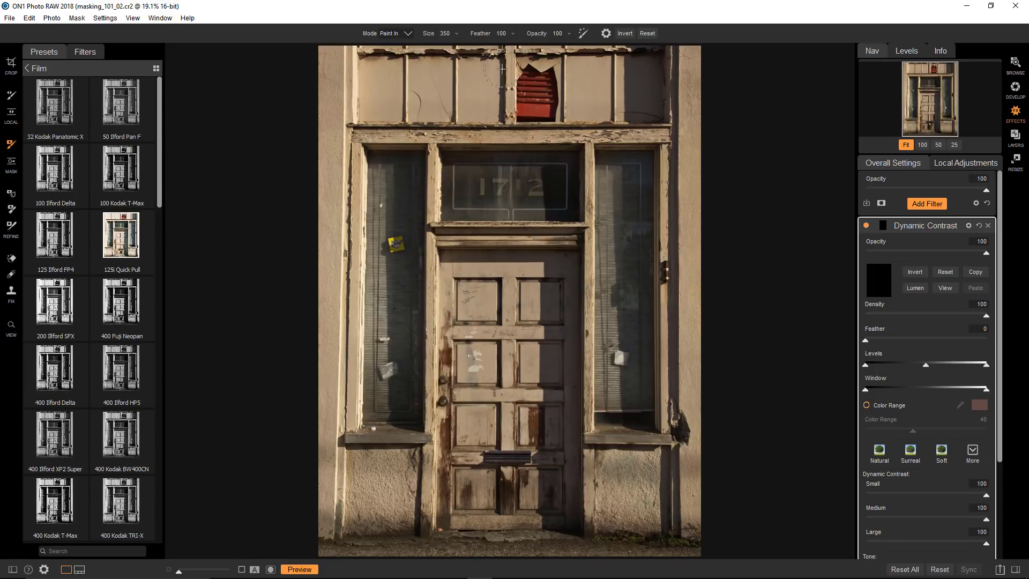
mouse_move(555, 275)
mouse_down()
mouse_move(558, 303)
mouse_move(538, 271)
mouse_move(452, 264)
mouse_move(475, 369)
mouse_up()
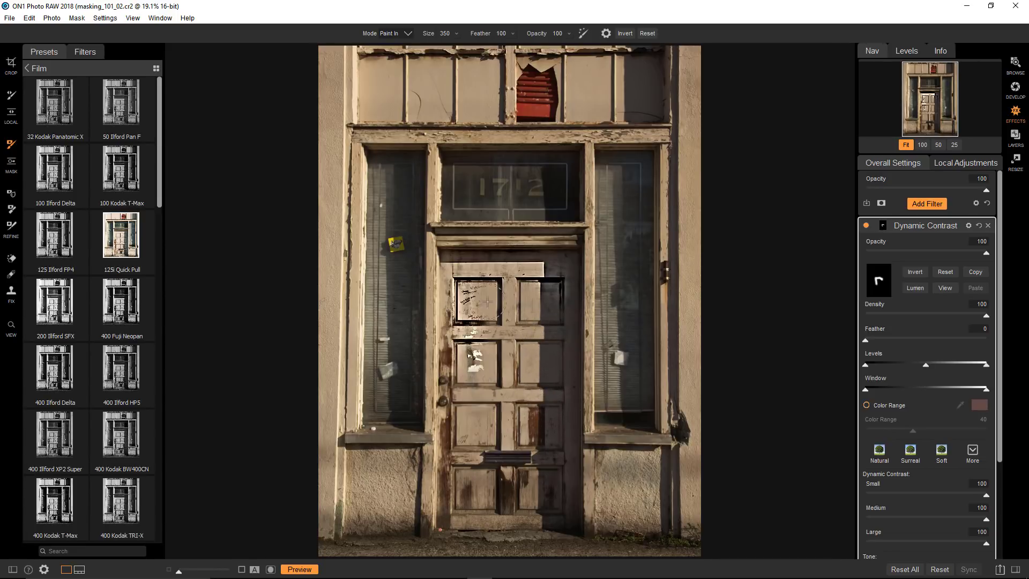
mouse_move(561, 255)
mouse_down()
mouse_move(566, 343)
mouse_move(542, 300)
mouse_move(553, 503)
mouse_move(472, 513)
mouse_move(551, 514)
mouse_move(471, 497)
mouse_move(501, 472)
mouse_move(471, 450)
mouse_move(455, 458)
mouse_move(469, 370)
mouse_move(509, 439)
mouse_move(535, 298)
mouse_move(565, 267)
mouse_move(458, 264)
mouse_move(447, 391)
mouse_up()
mouse_move(461, 431)
mouse_down()
mouse_move(451, 447)
mouse_move(502, 343)
mouse_move(520, 332)
mouse_move(518, 296)
mouse_move(532, 260)
mouse_move(574, 461)
mouse_move(560, 507)
mouse_move(483, 528)
mouse_move(460, 479)
mouse_up()
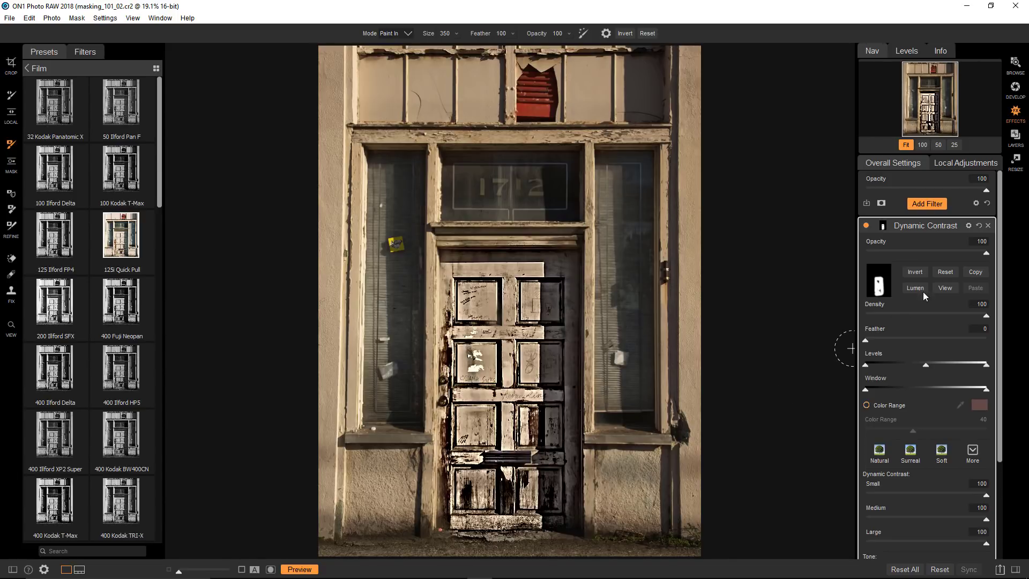
View the mask in black and white, fill the unpainted door gap, then show the photo again
click(945, 289)
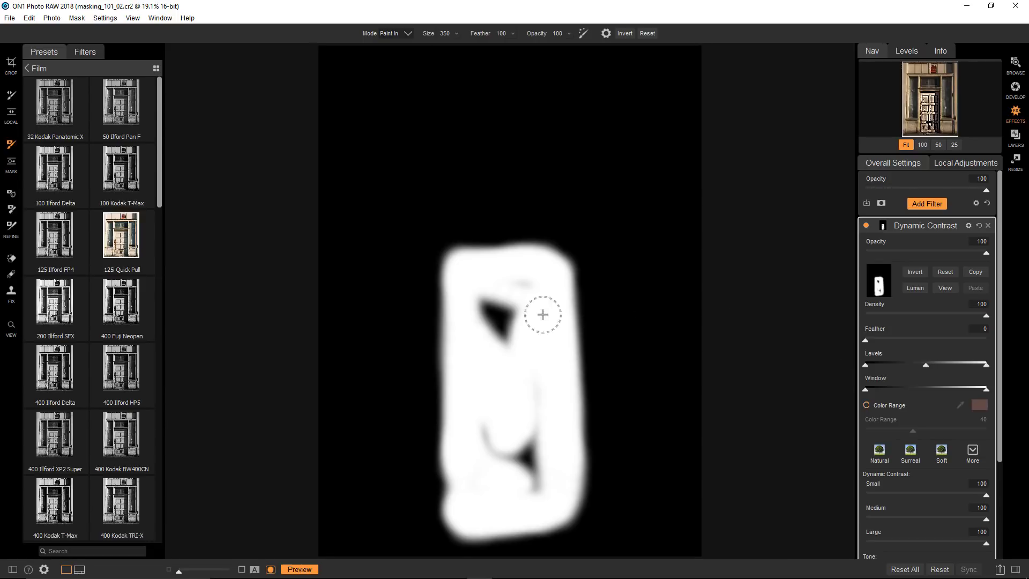
mouse_move(542, 312)
mouse_down()
mouse_move(501, 307)
mouse_move(505, 340)
mouse_move(491, 301)
mouse_move(521, 294)
mouse_move(493, 321)
mouse_move(514, 426)
mouse_move(511, 461)
mouse_move(518, 465)
mouse_move(536, 421)
mouse_move(542, 470)
mouse_move(537, 368)
mouse_move(536, 482)
mouse_move(490, 433)
mouse_move(512, 445)
mouse_up()
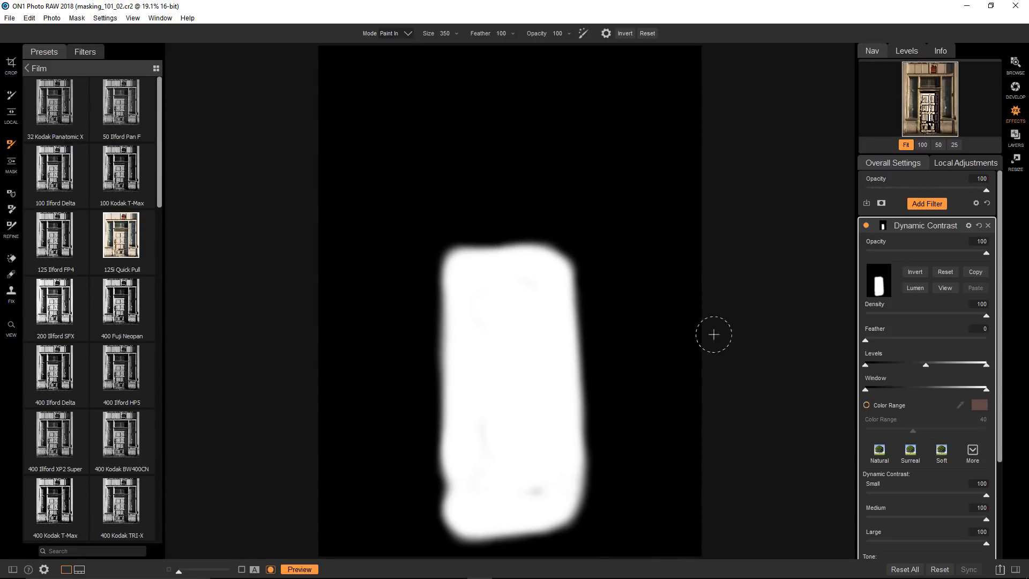
click(941, 288)
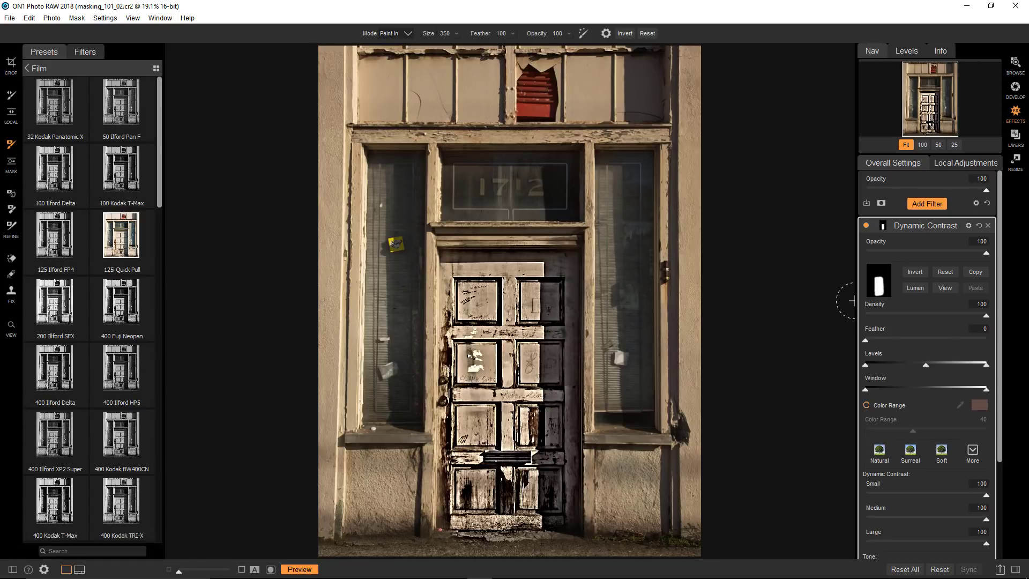
Go back to Browse and open masking_101_03.raf as a single large image
click(1014, 74)
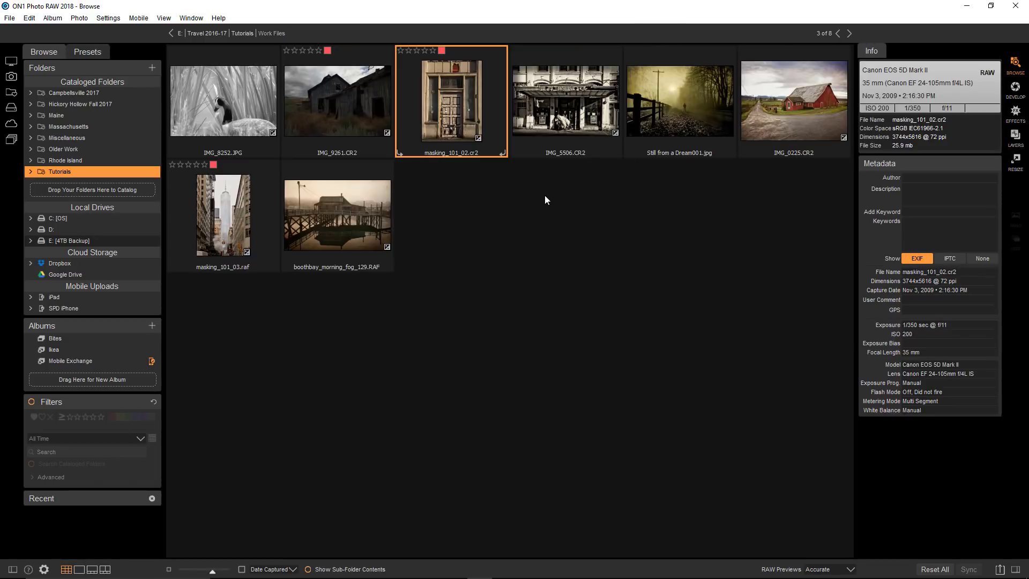
double_click(236, 216)
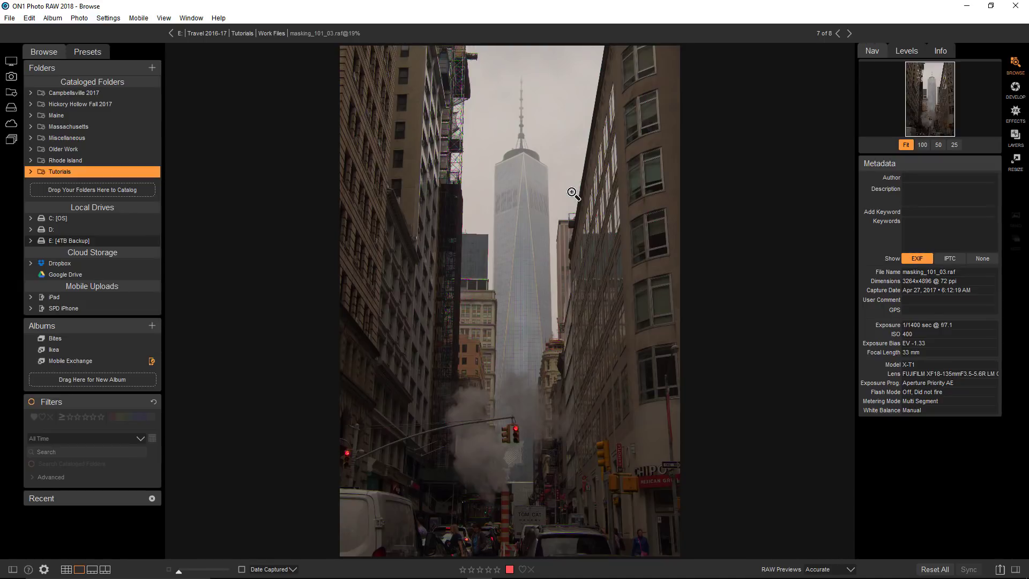
Add a Transform adjustment in Develop, with its Vertical slider reset to 0
click(1014, 91)
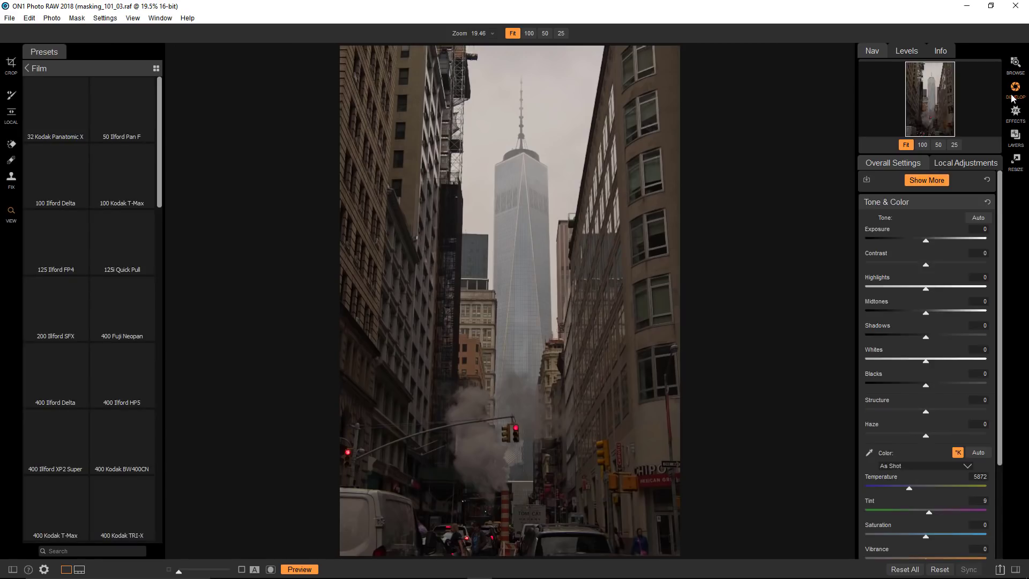
click(937, 182)
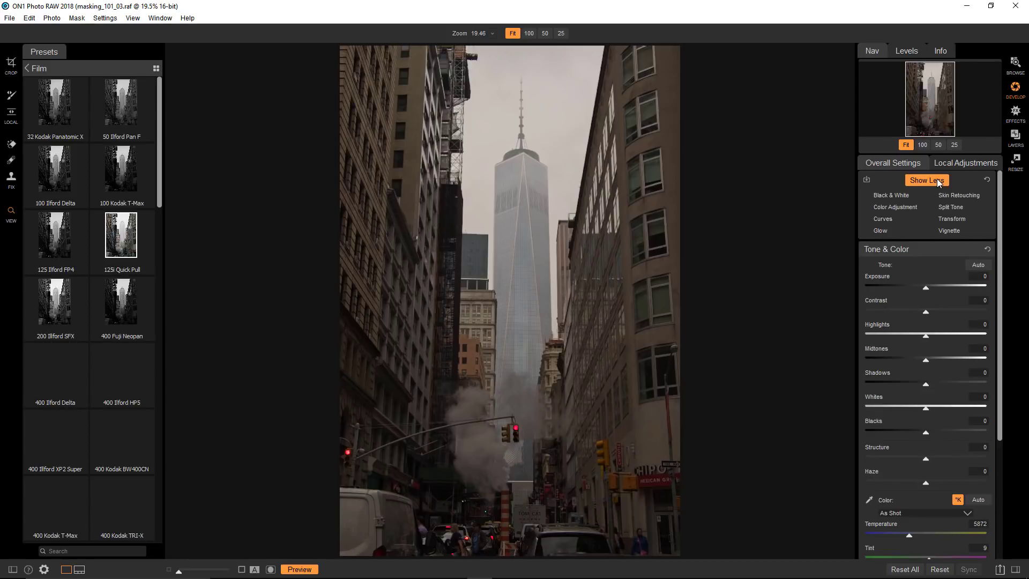
click(954, 218)
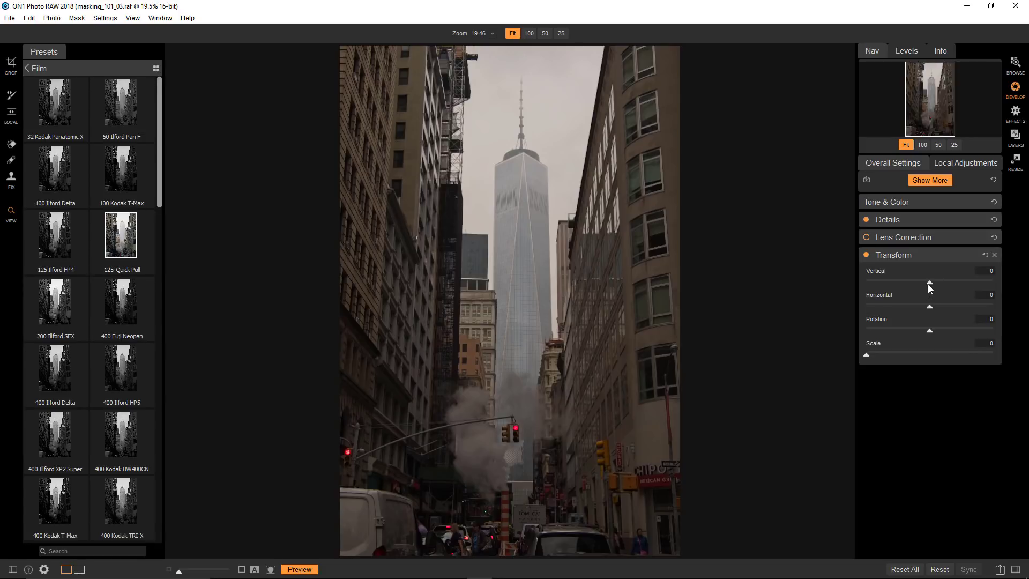
mouse_move(927, 284)
mouse_down()
mouse_move(943, 281)
mouse_move(891, 286)
mouse_move(921, 283)
mouse_up()
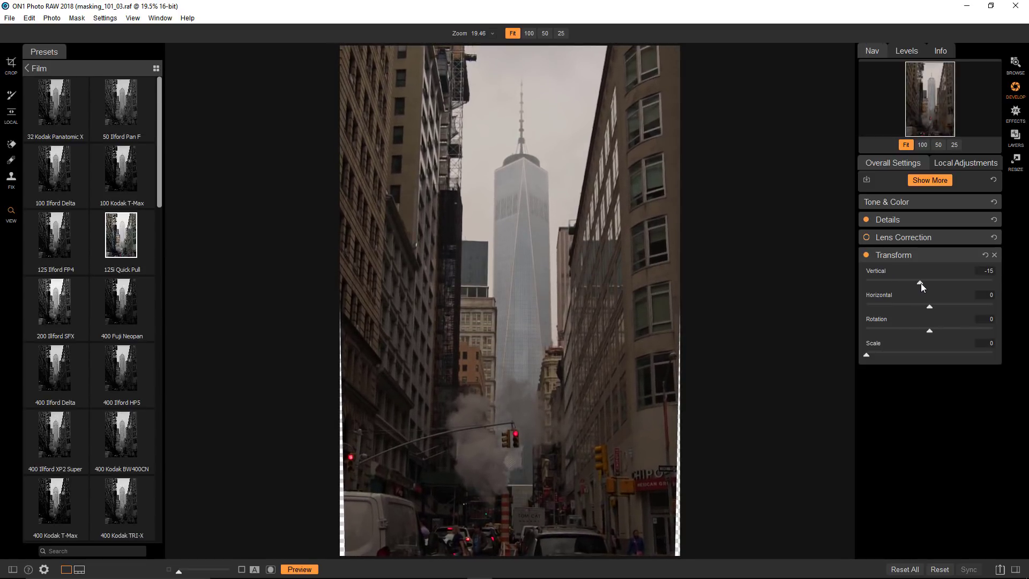
double_click(883, 271)
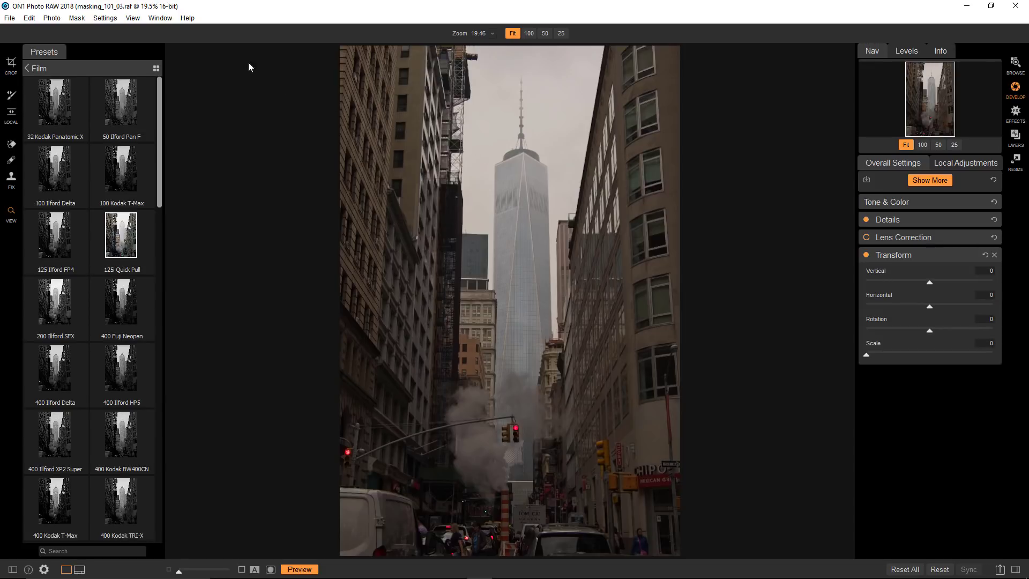
Enter the Crop tool and switch its overlay to a fine grid
click(133, 19)
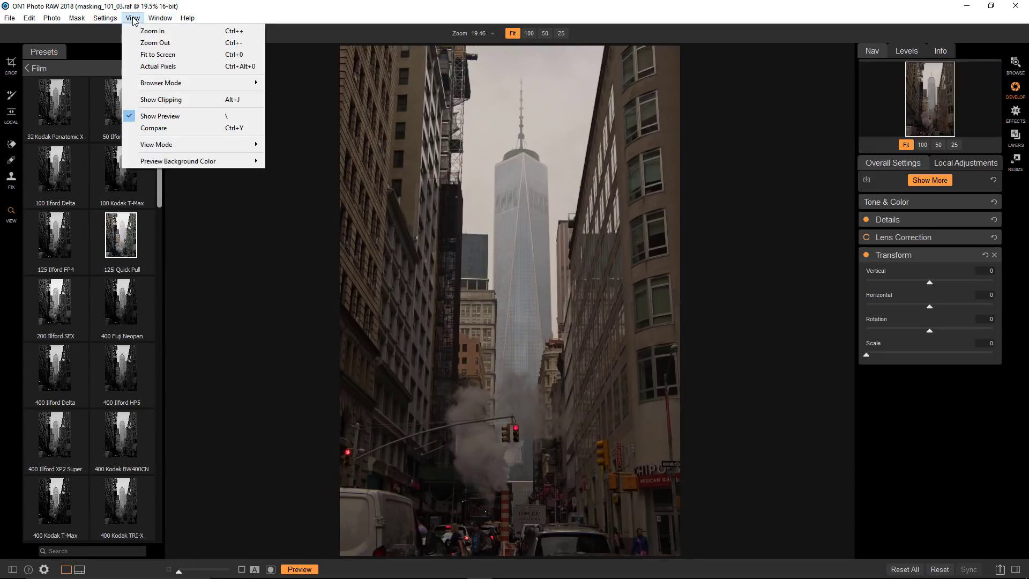
click(301, 18)
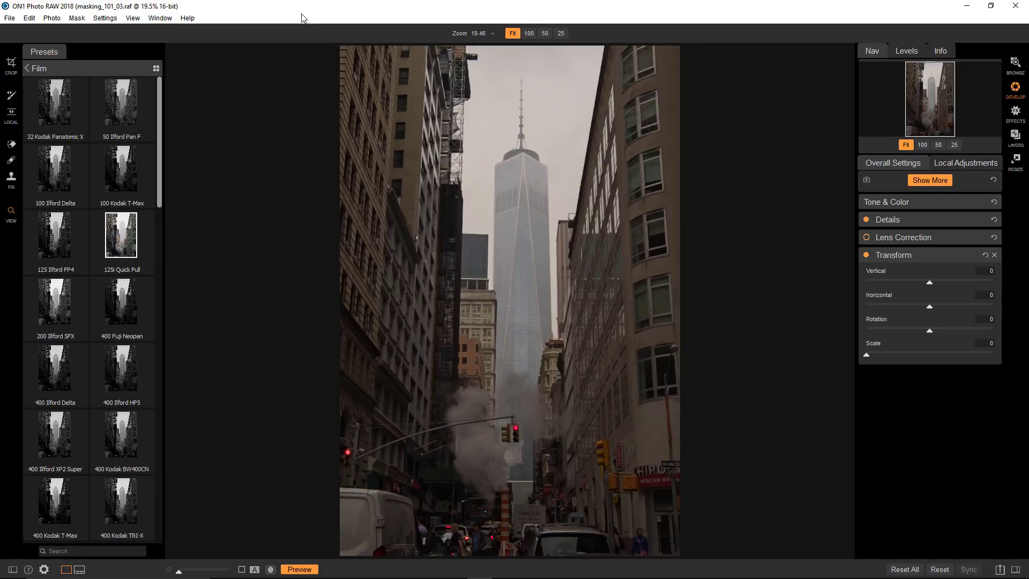
click(104, 21)
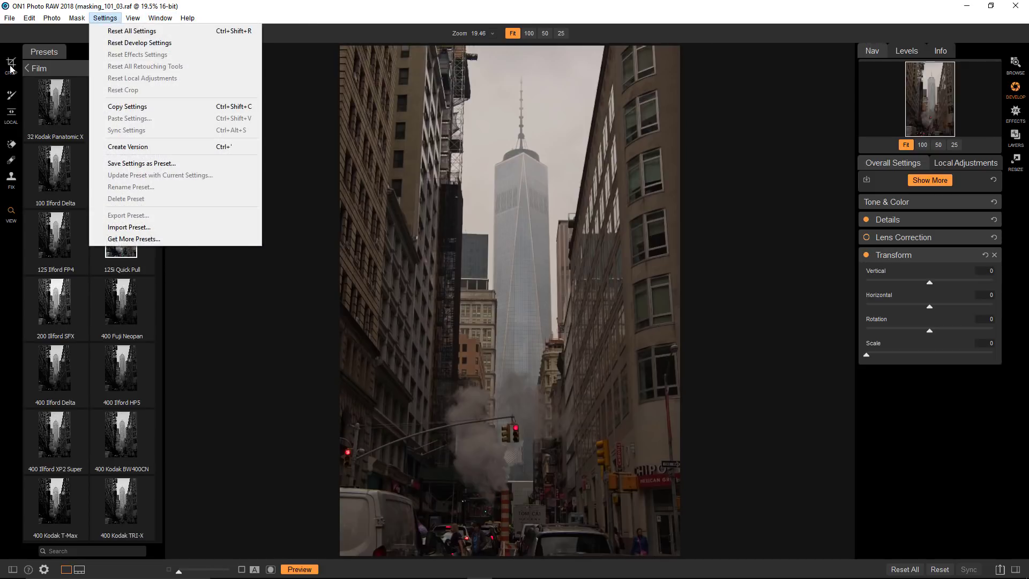
click(12, 65)
click(11, 66)
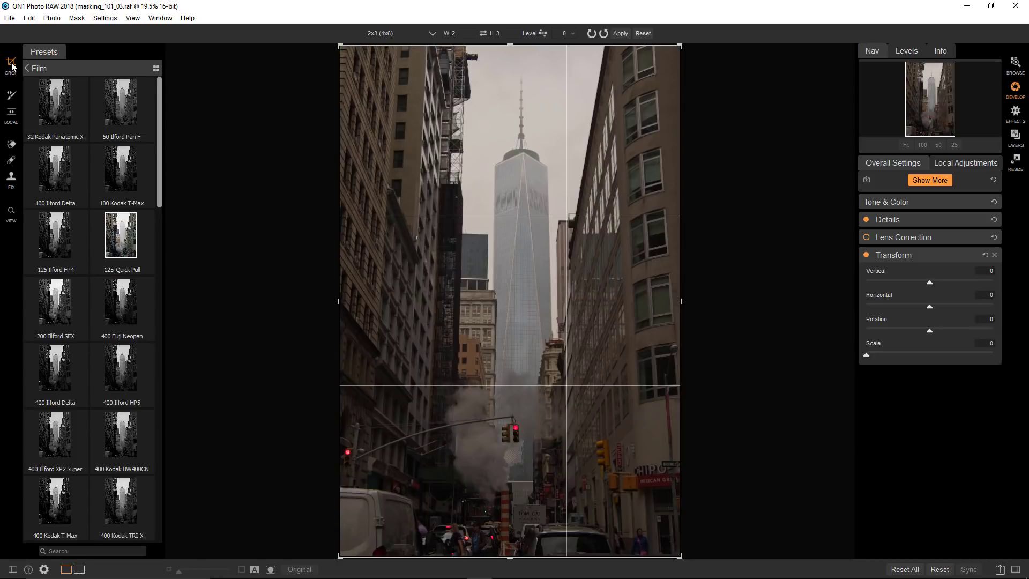
key(alt)
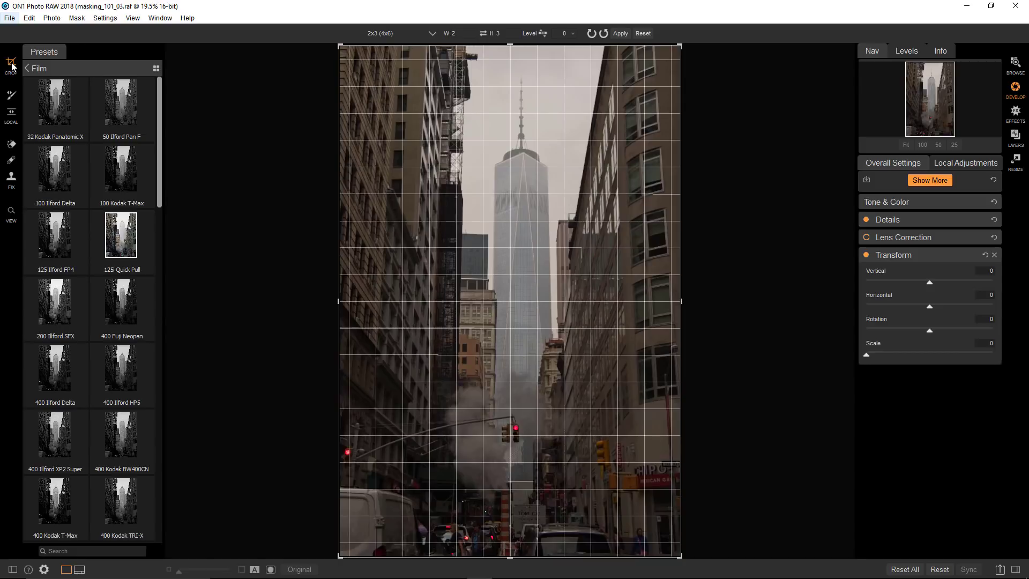
Set Transform Vertical to -57 to straighten the leaning buildings
key(alt)
drag(930, 283, 895, 287)
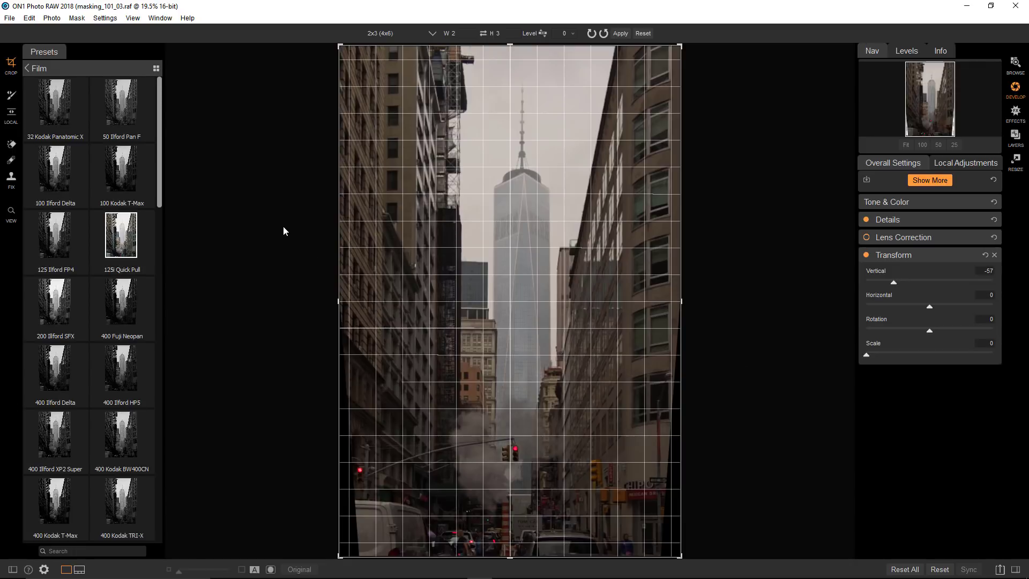
key(z)
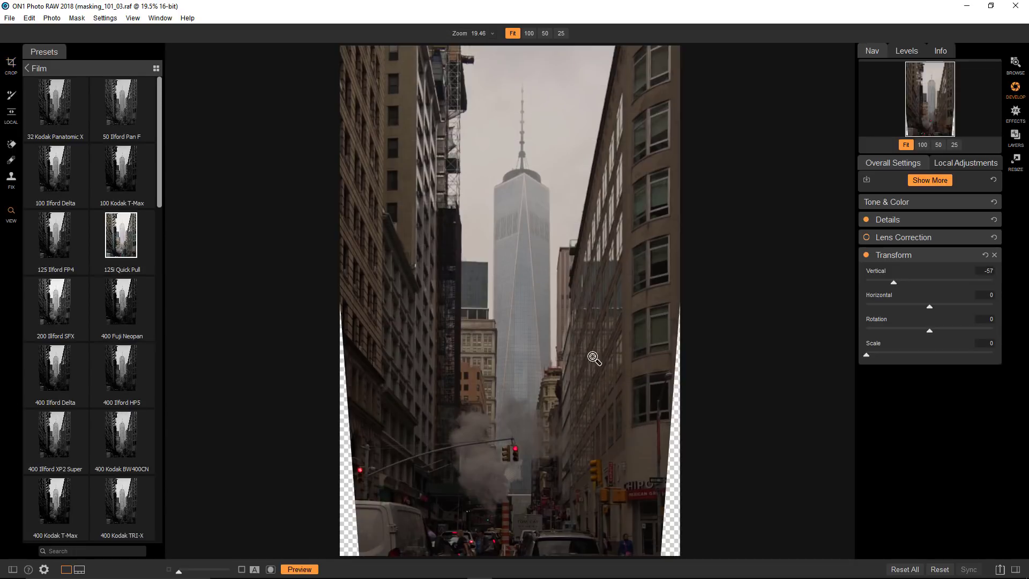
Trim the 2x3 crop inward from the bottom corners, recentre the tower, and apply
key(c)
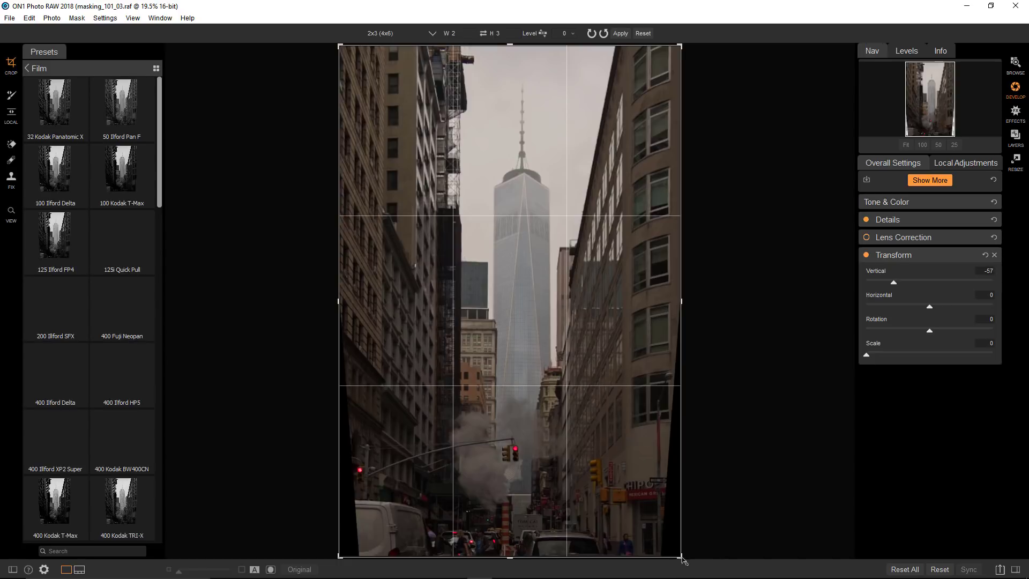
drag(683, 560, 669, 556)
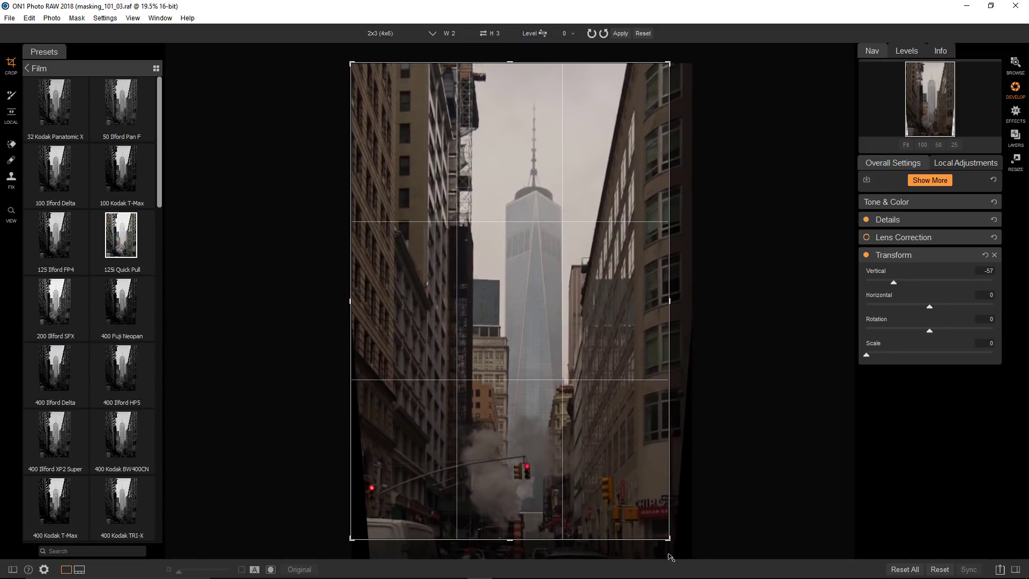
drag(351, 541, 359, 542)
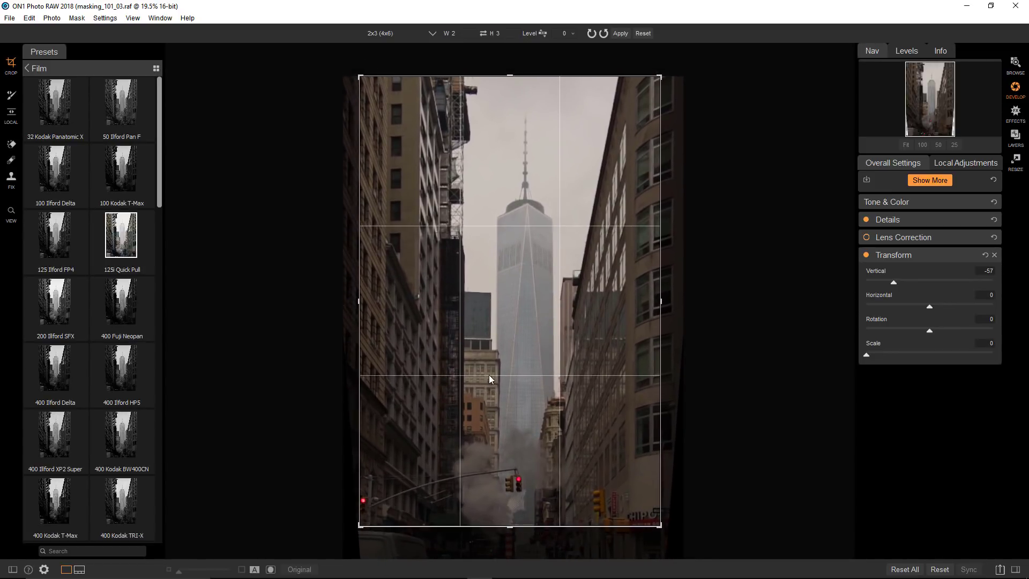
drag(516, 366, 514, 352)
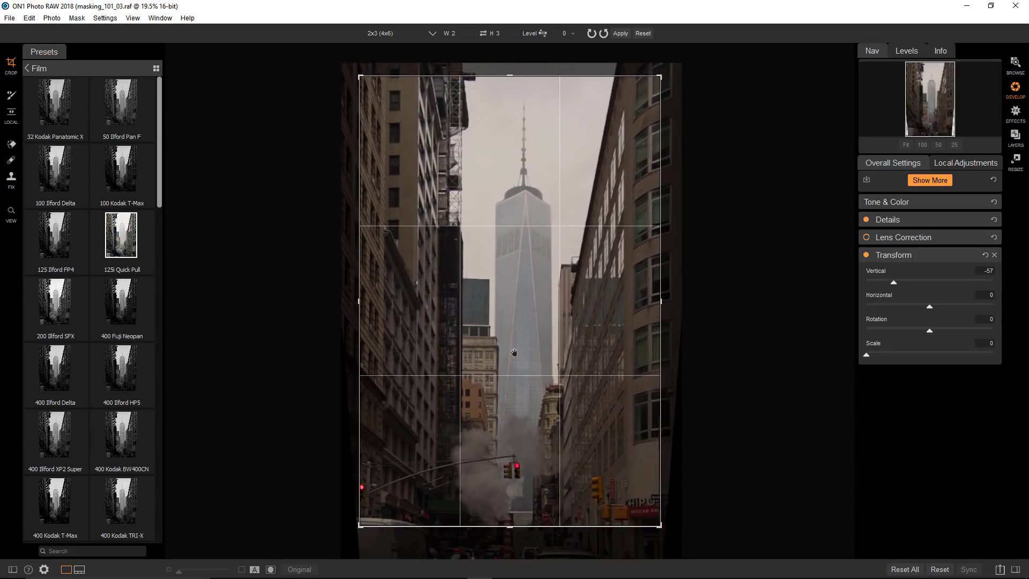
drag(514, 352, 514, 354)
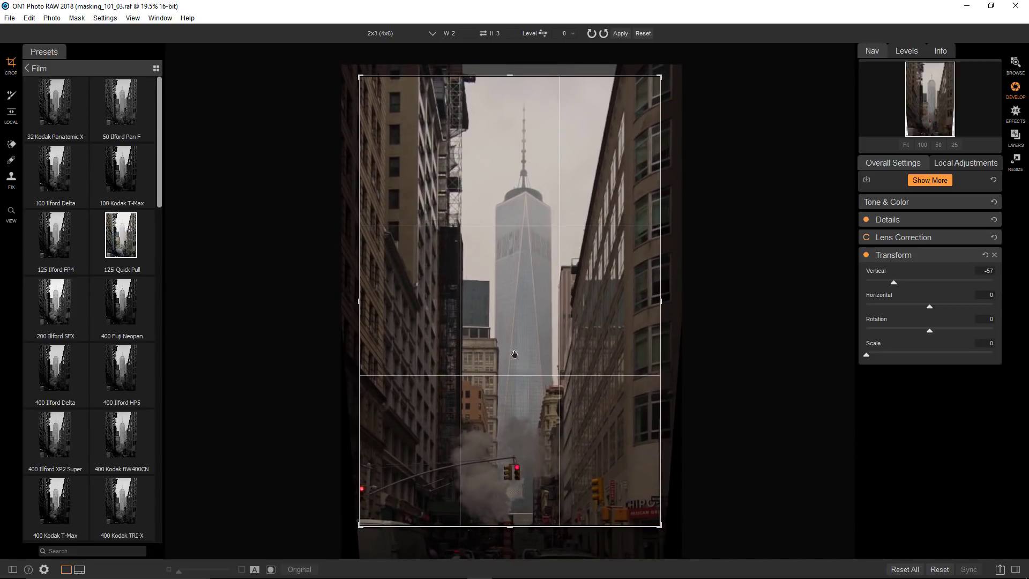
key(Return)
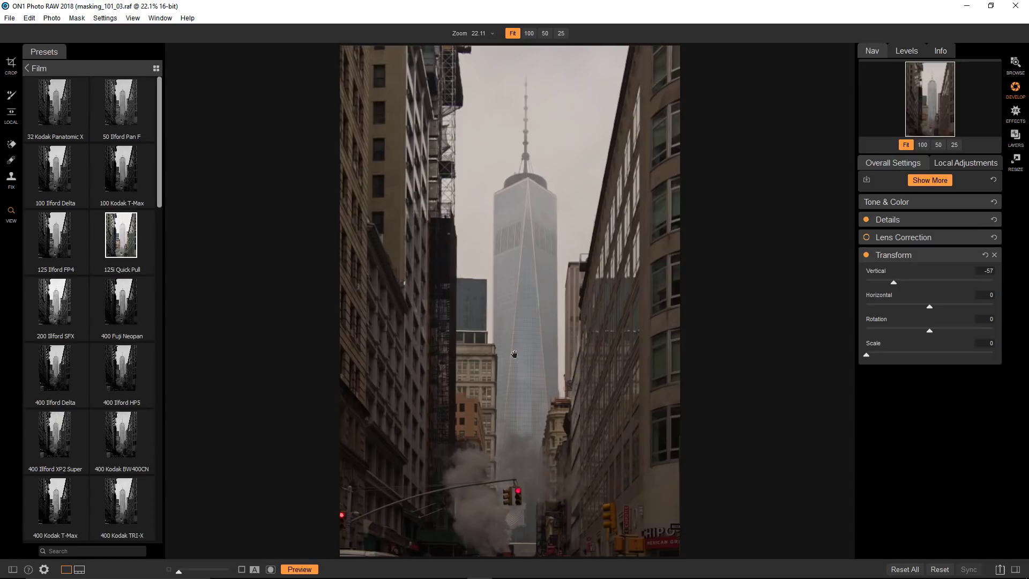